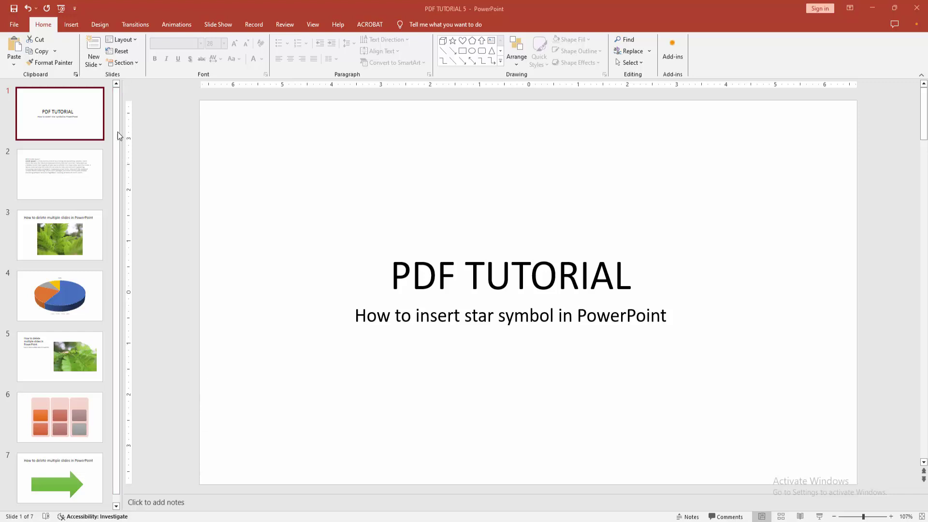
Insert a Blank-layout slide as slide 2, after the title slide
{"action": "left_click", "coordinate": [92, 64]}
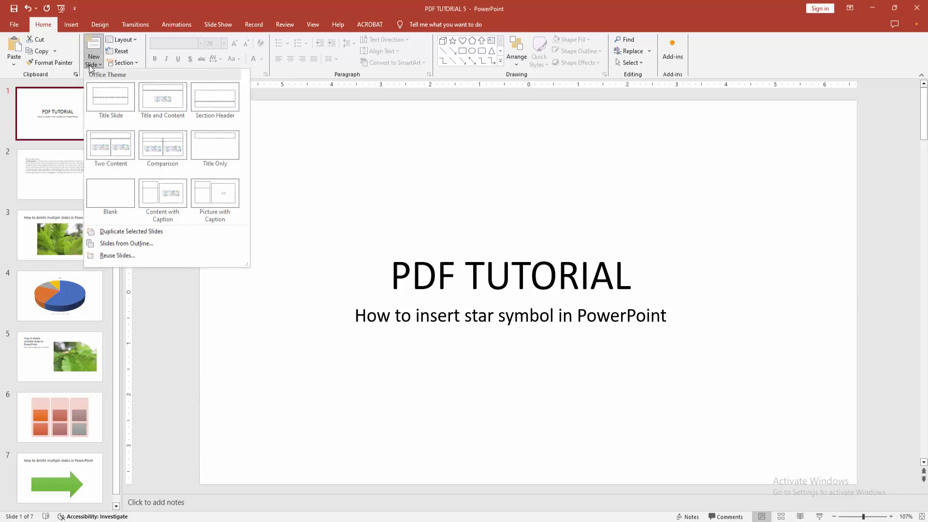
{"action": "left_click", "coordinate": [121, 192]}
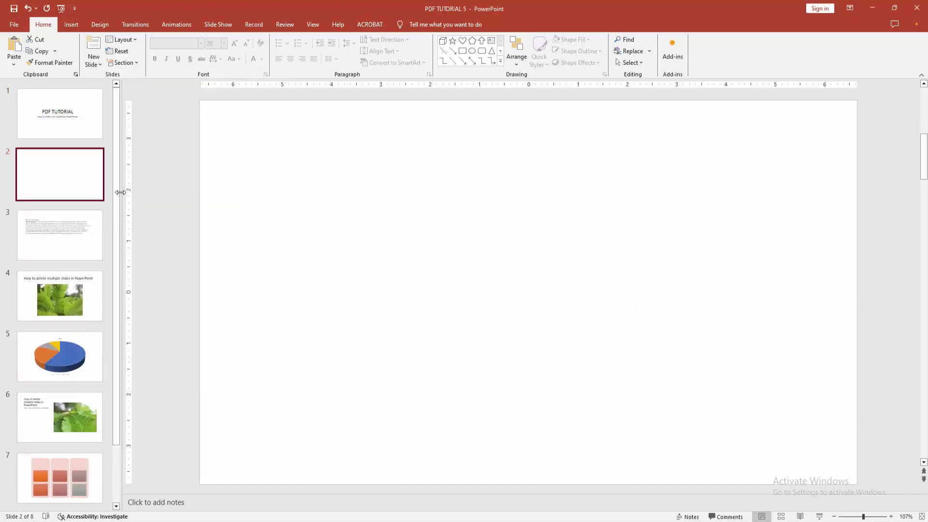
{"action": "left_click", "coordinate": [71, 26]}
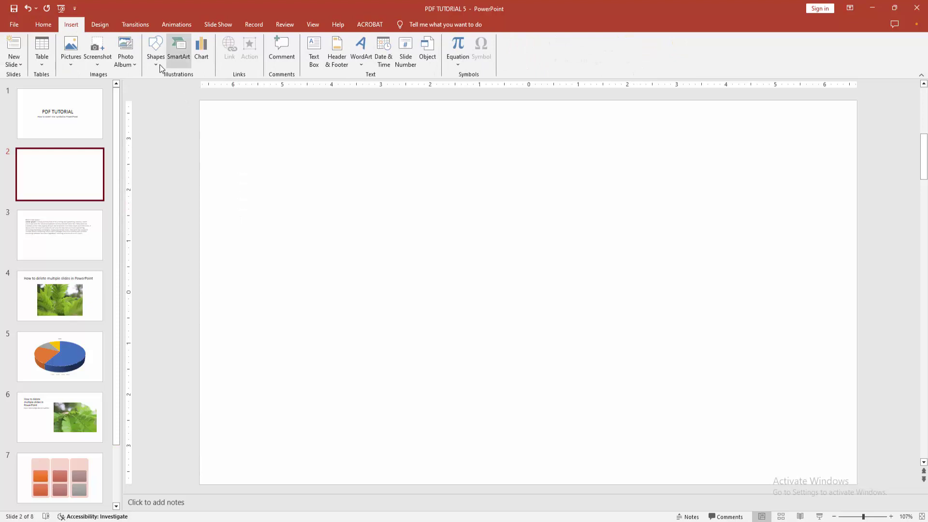
Draw a five-point star and move it to the slide's upper left
{"action": "left_click", "coordinate": [628, 168]}
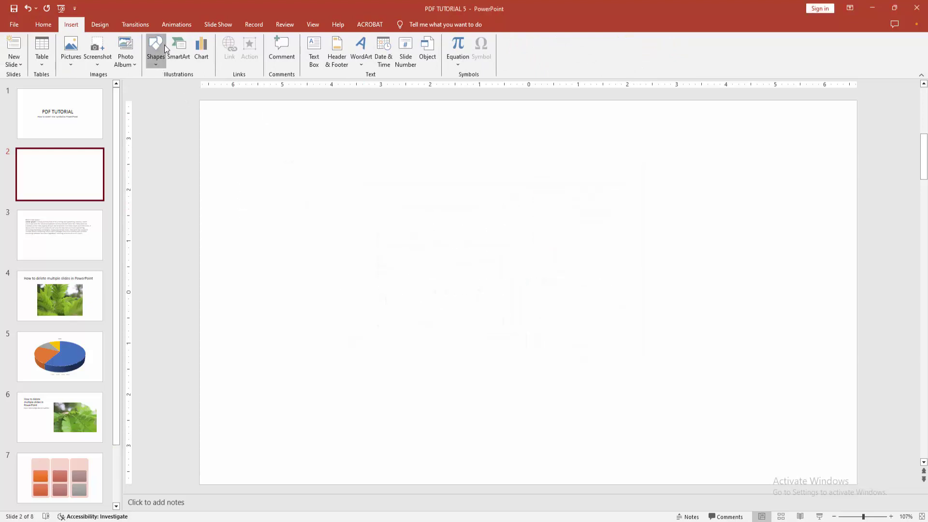
{"action": "left_click", "coordinate": [155, 51]}
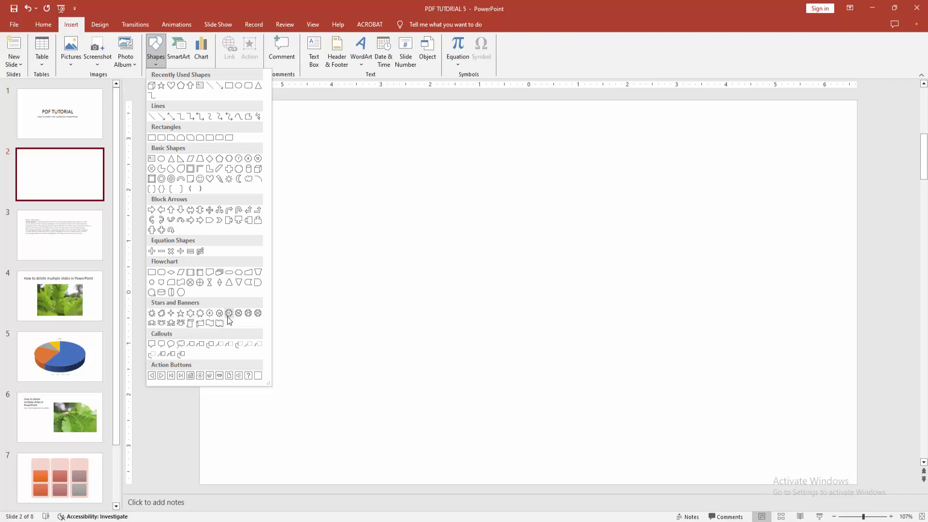
{"action": "left_click", "coordinate": [181, 313]}
{"action": "left_click_drag", "start_coordinate": [329, 192], "coordinate": [406, 316]}
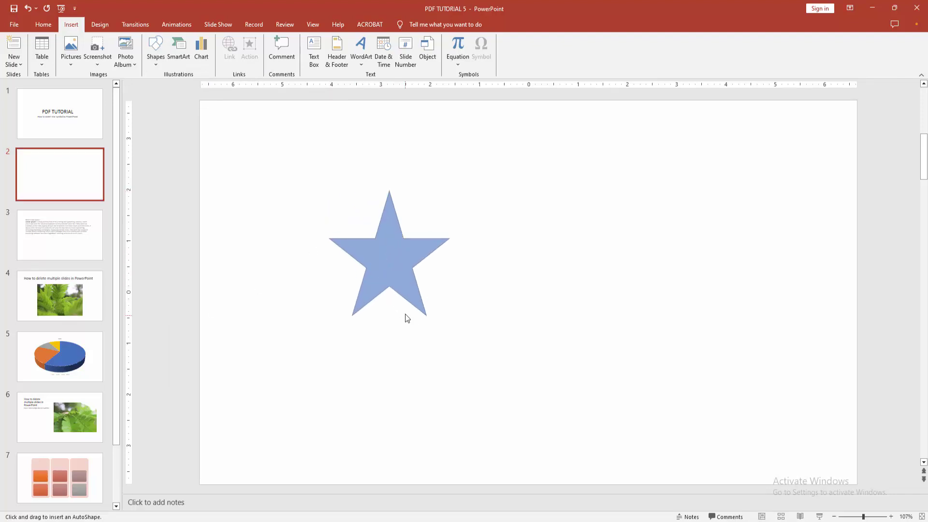
{"action": "left_click_drag", "start_coordinate": [393, 257], "coordinate": [303, 209]}
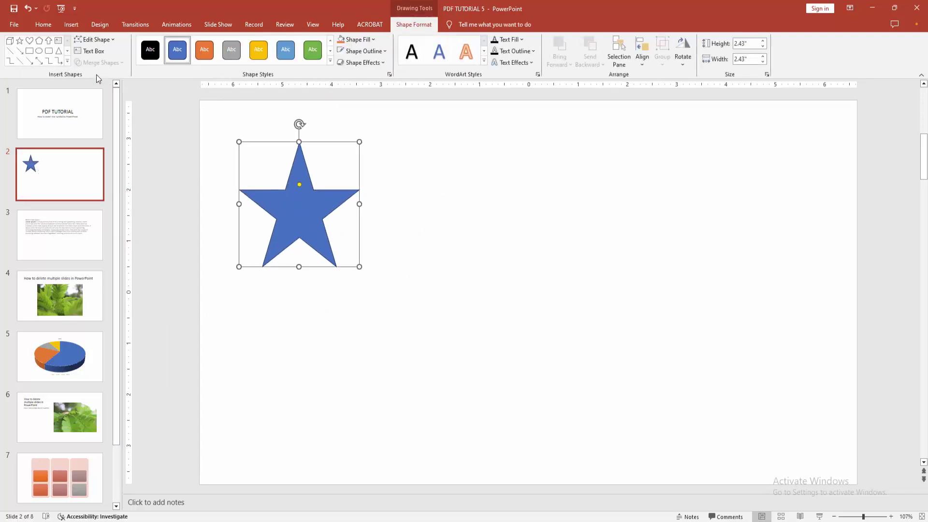
Draw a six-point star beside the first star and a twelve-point star further right
{"action": "left_click", "coordinate": [69, 63]}
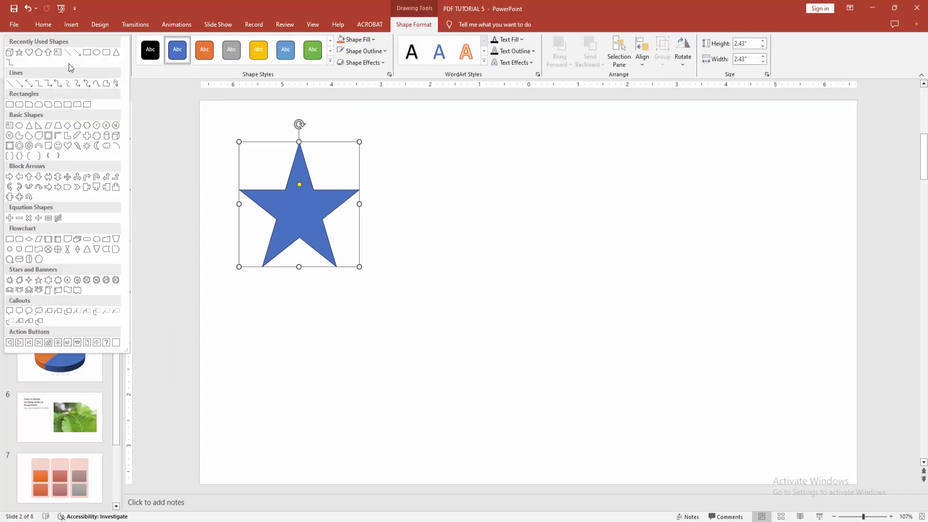
{"action": "left_click", "coordinate": [47, 283]}
{"action": "left_click_drag", "start_coordinate": [389, 143], "coordinate": [521, 279]}
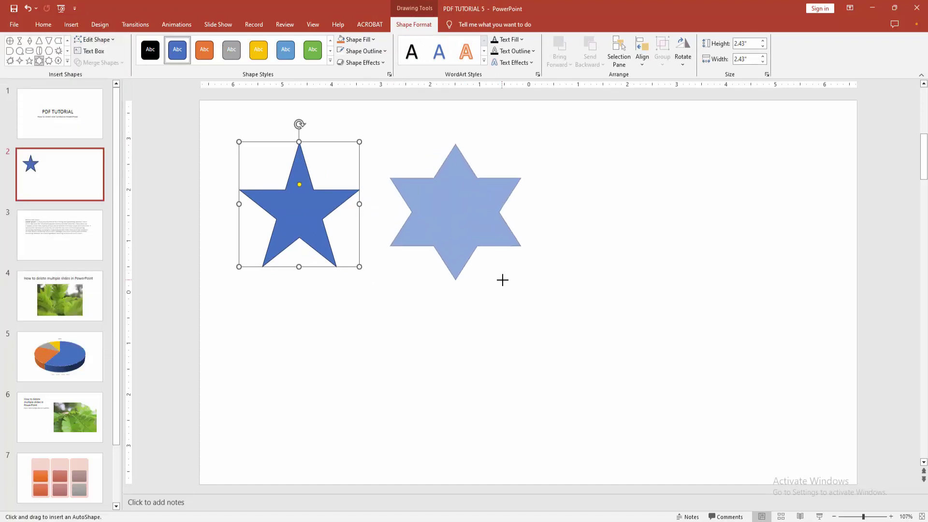
{"action": "left_click", "coordinate": [67, 62]}
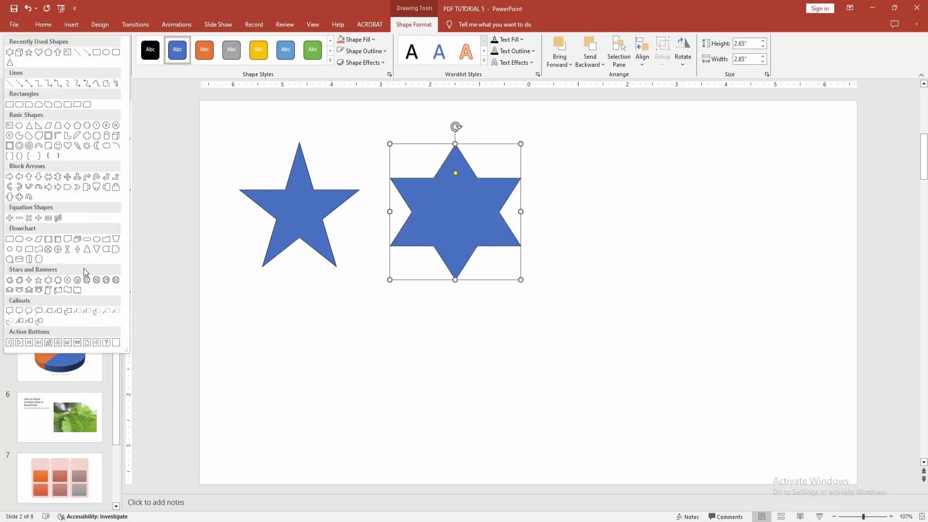
{"action": "key", "text": "Escape"}
{"action": "left_click_drag", "start_coordinate": [574, 143], "coordinate": [737, 314]}
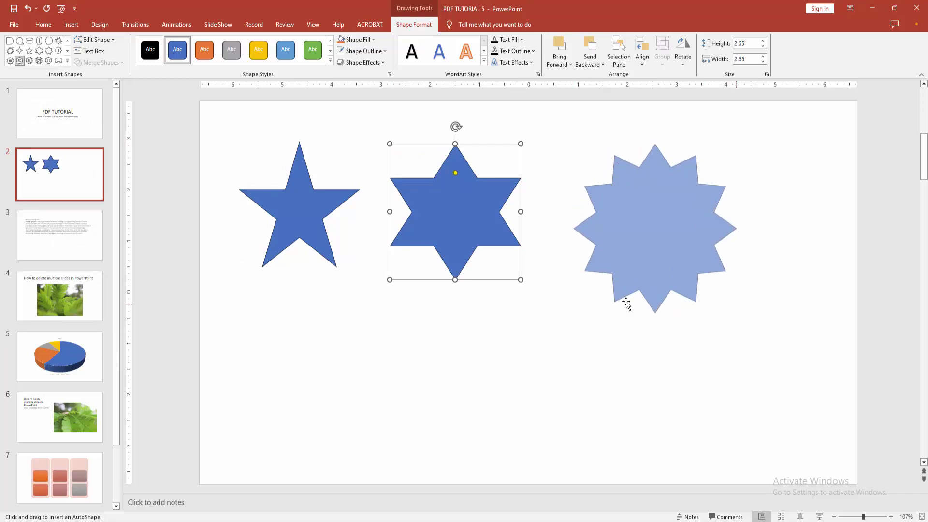
Draw a four-point star below the other stars
{"action": "left_click", "coordinate": [67, 61]}
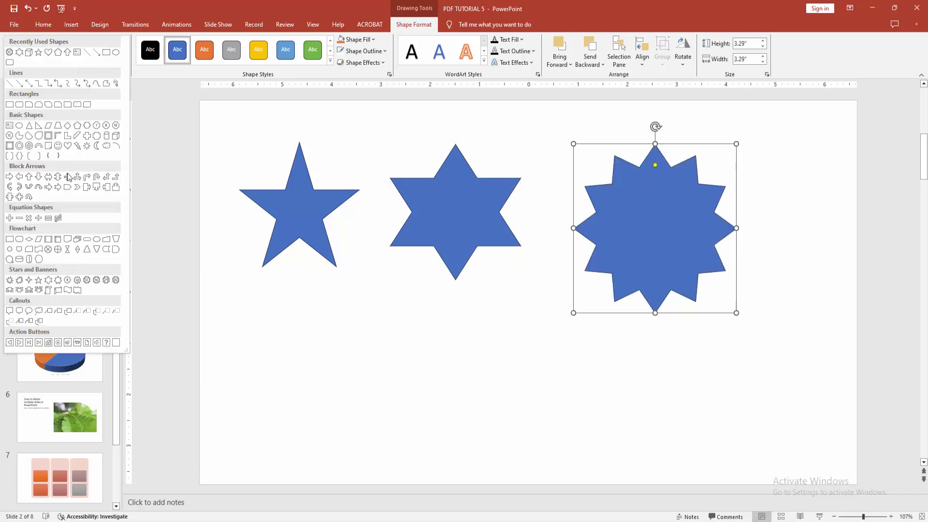
{"action": "left_click", "coordinate": [28, 282]}
{"action": "left_click_drag", "start_coordinate": [324, 299], "coordinate": [487, 469]}
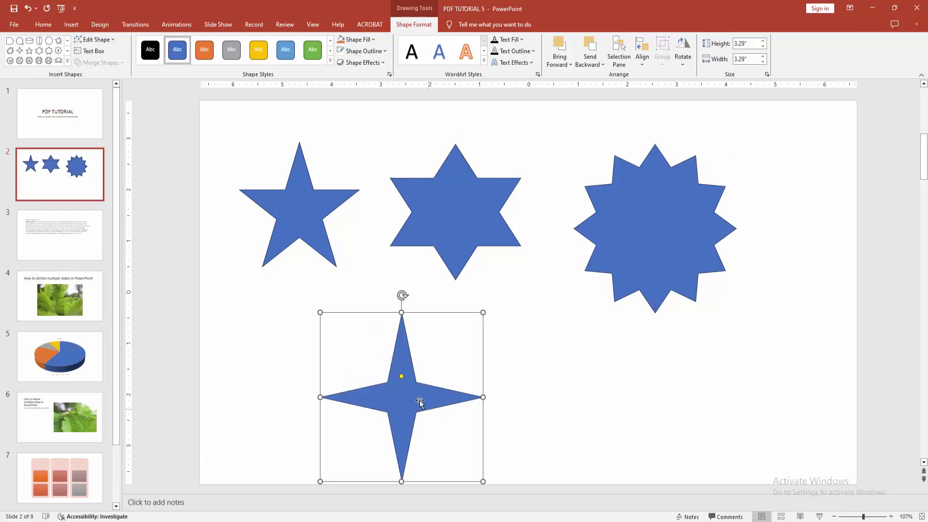
Apply the orange soft-edge preset from Shape Styles to the four-point star
{"action": "key", "text": "Escape"}
{"action": "left_click", "coordinate": [403, 372]}
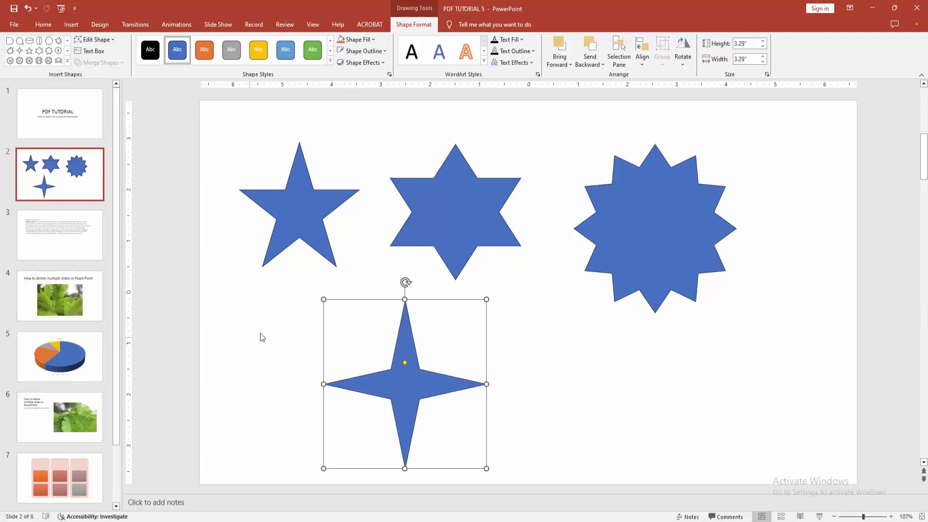
{"action": "left_click", "coordinate": [331, 63]}
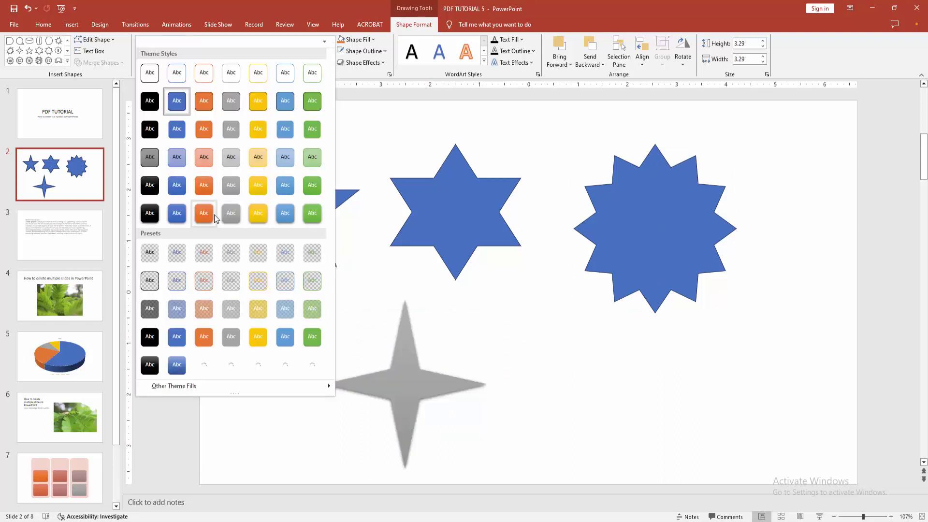
{"action": "left_click", "coordinate": [215, 218]}
{"action": "left_click", "coordinate": [218, 268]}
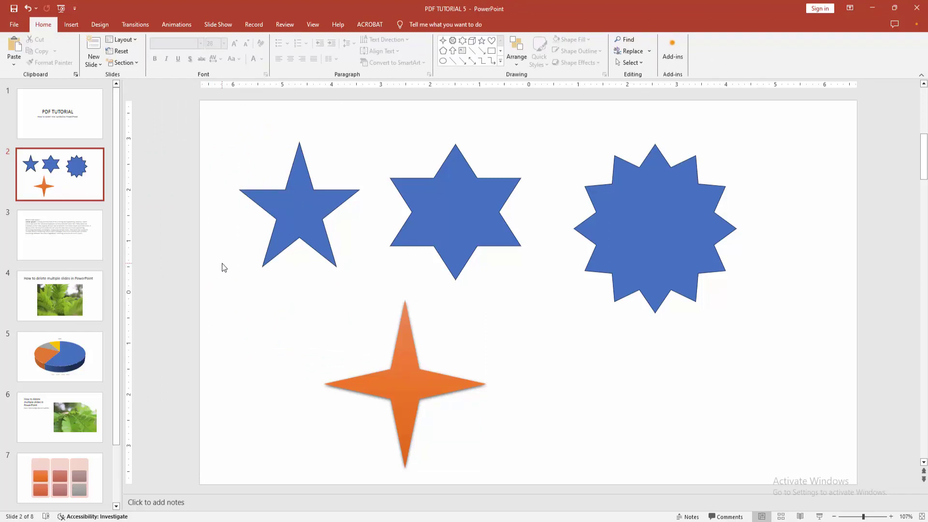